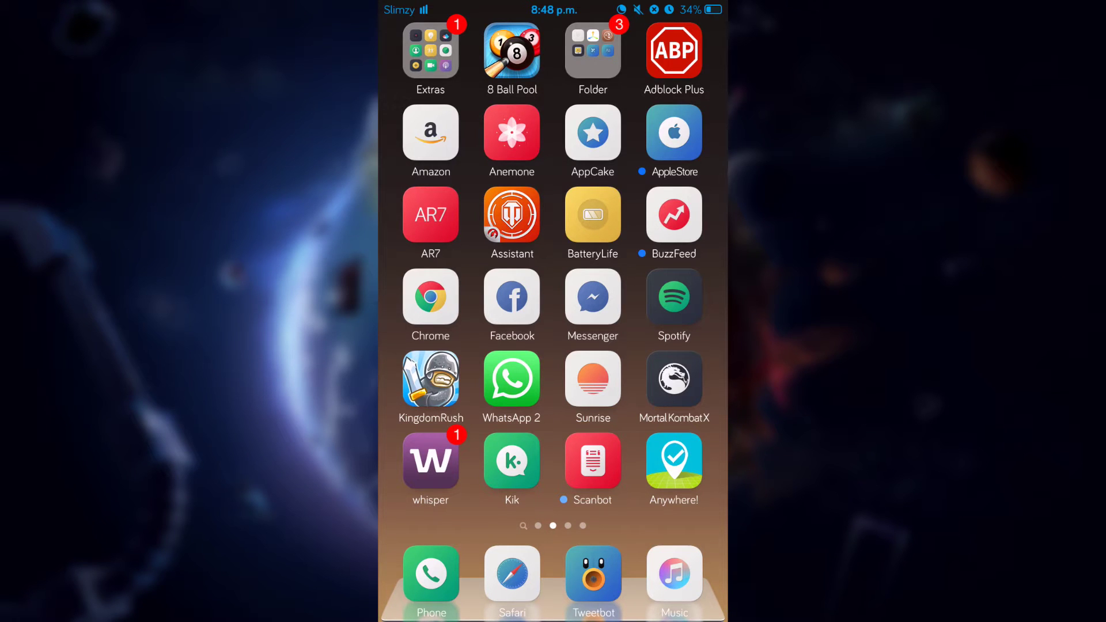
pyautogui.hscroll(-5, 552, 259)
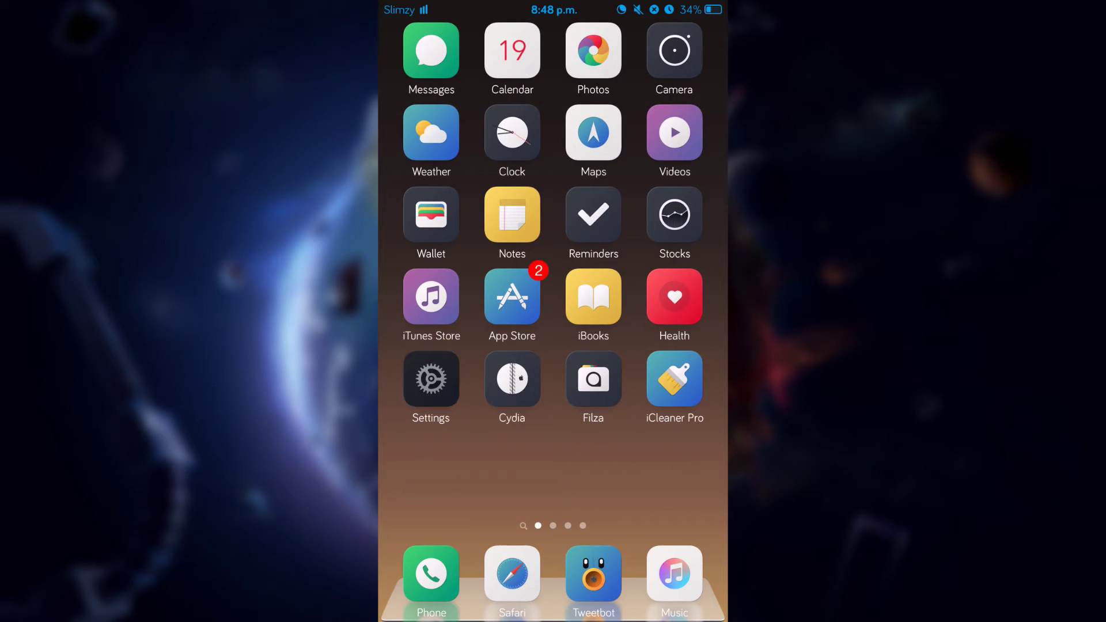
pyautogui.click(430, 378)
pyautogui.scroll(-10, 553, 346)
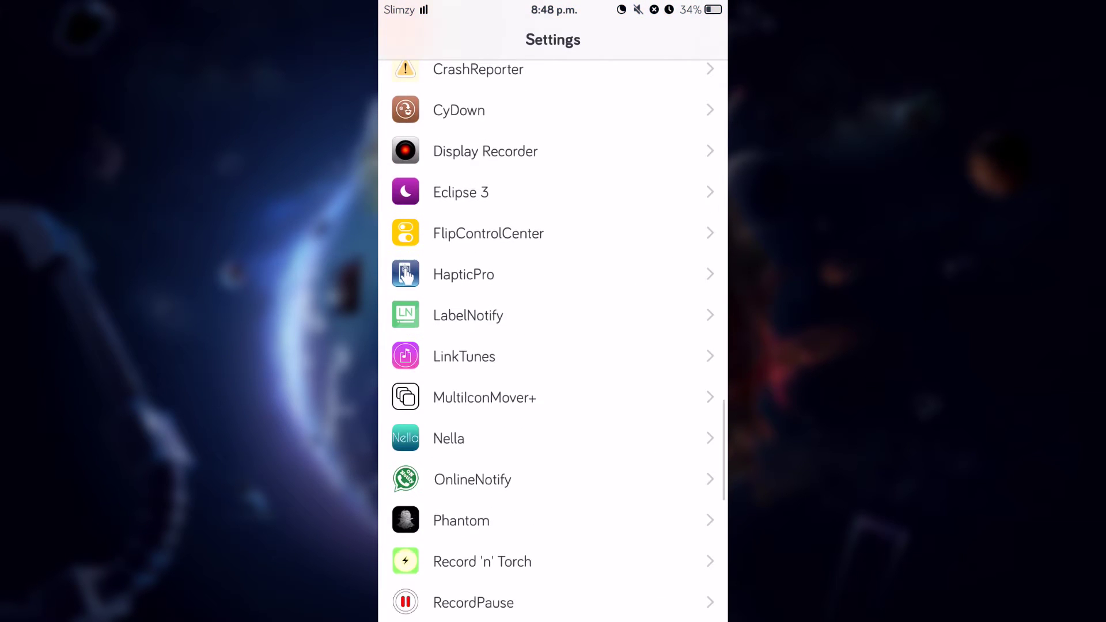
pyautogui.scroll(-10, 553, 346)
pyautogui.scroll(10, 553, 345)
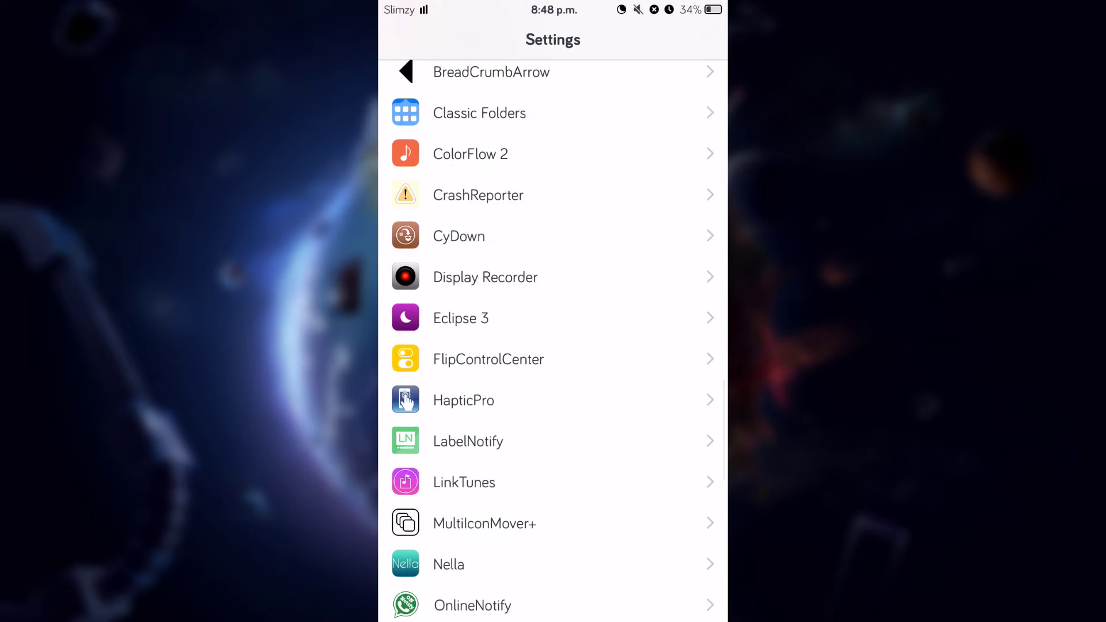
pyautogui.scroll(-10, 553, 346)
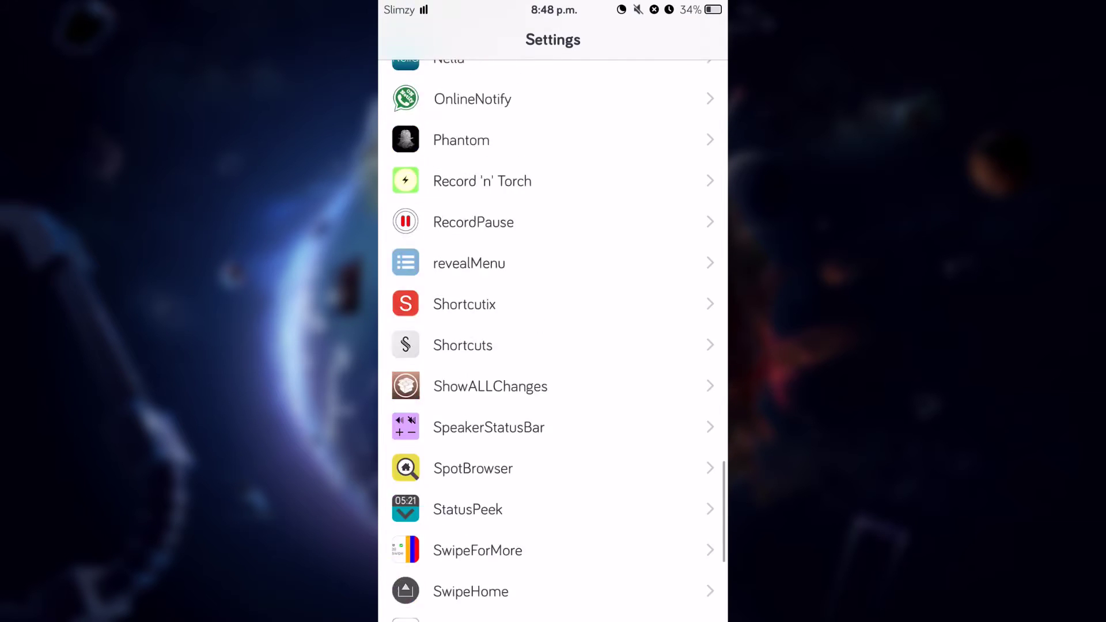
pyautogui.scroll(-10, 553, 346)
pyautogui.scroll(15, 553, 345)
pyautogui.scroll(10, 553, 345)
pyautogui.scroll(-15, 553, 346)
pyautogui.scroll(-5, 553, 346)
pyautogui.scroll(15, 552, 345)
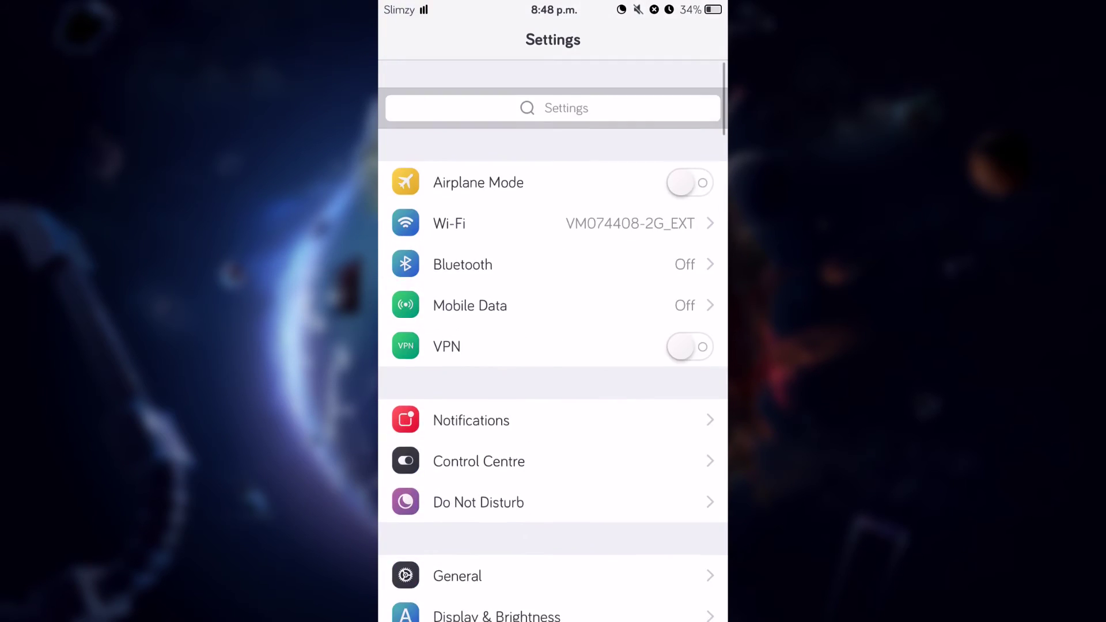
pyautogui.press('super')
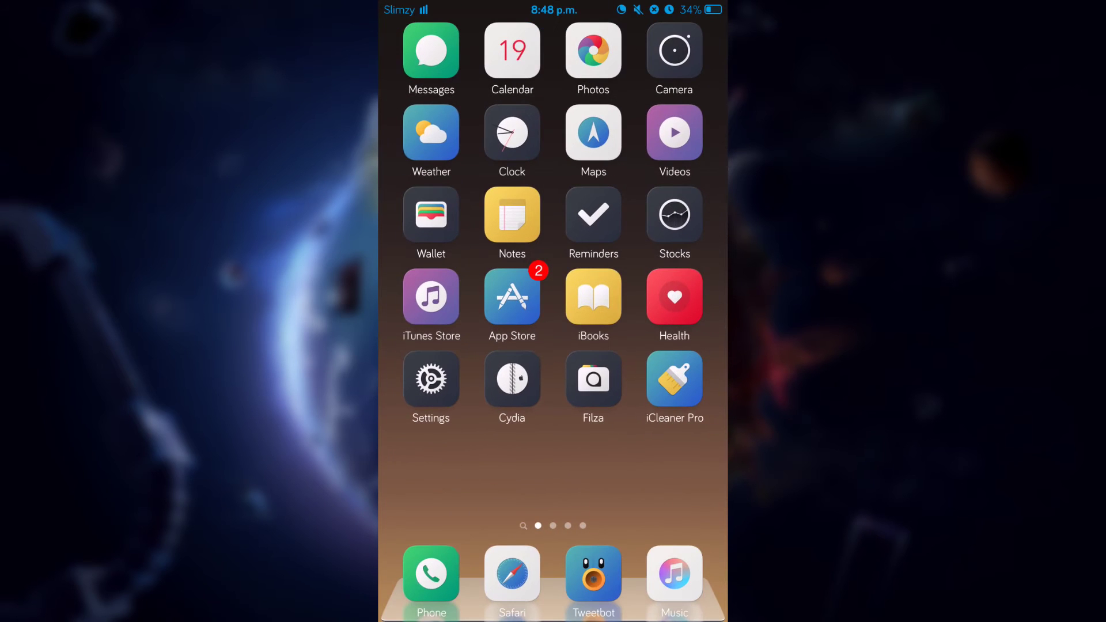
pyautogui.hscroll(5, 554, 259)
pyautogui.hscroll(5, 553, 259)
pyautogui.hscroll(5, 552, 259)
pyautogui.hscroll(-5, 552, 259)
pyautogui.hscroll(-5, 553, 260)
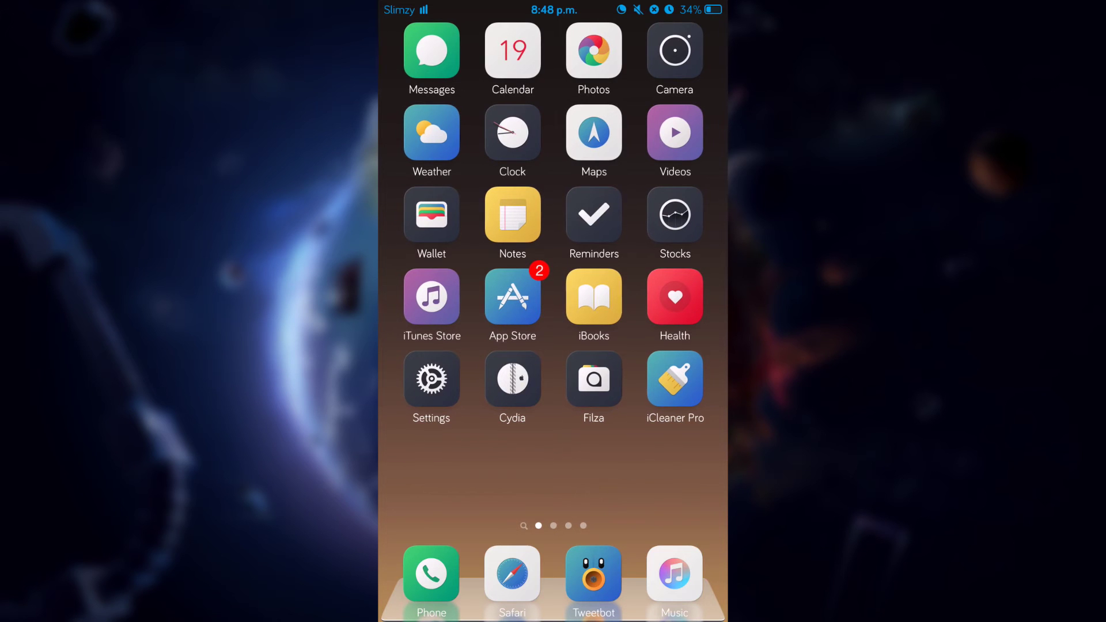
# Launch Cydia to reach the Details page of the unlimited Safari tabs tweak, version 1.0-1
pyautogui.click(512, 378)
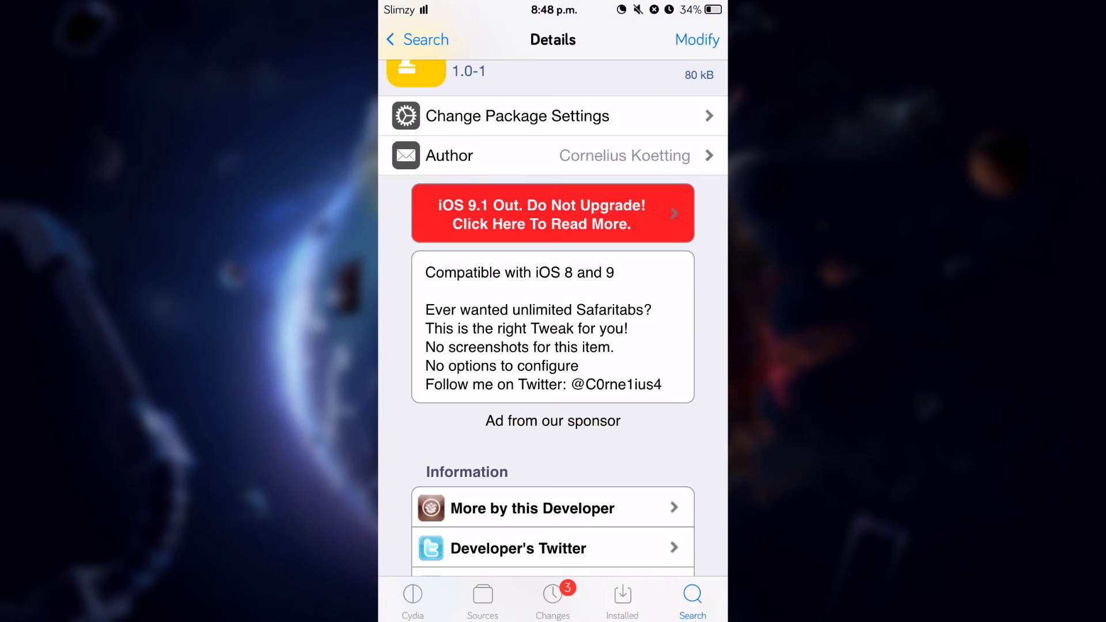